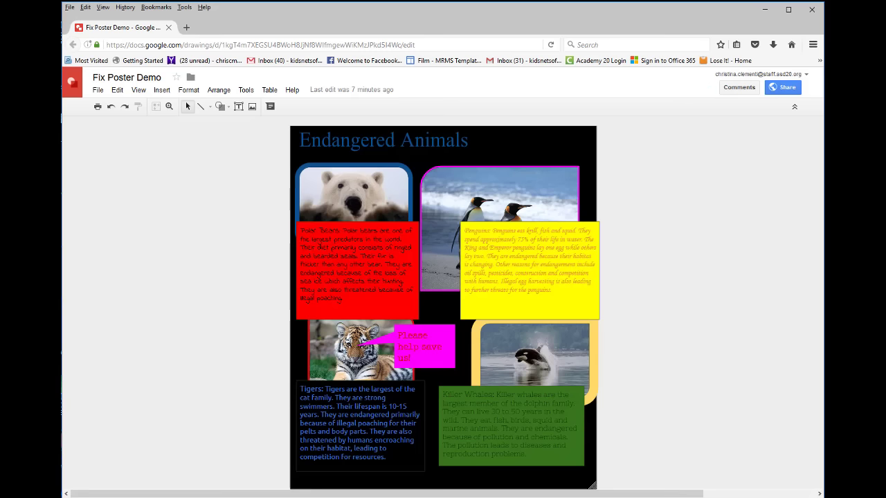
Try a thinner magenta border on the polar bear photo, then remove it.
click(380, 141)
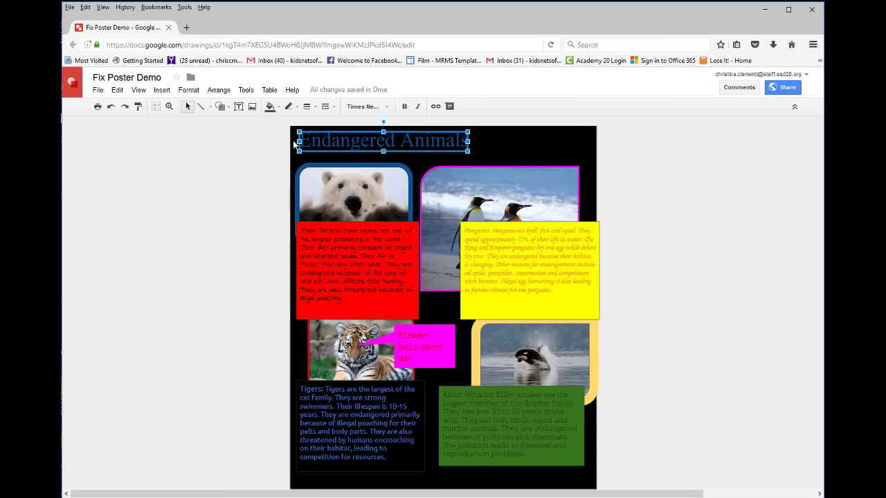
click(383, 169)
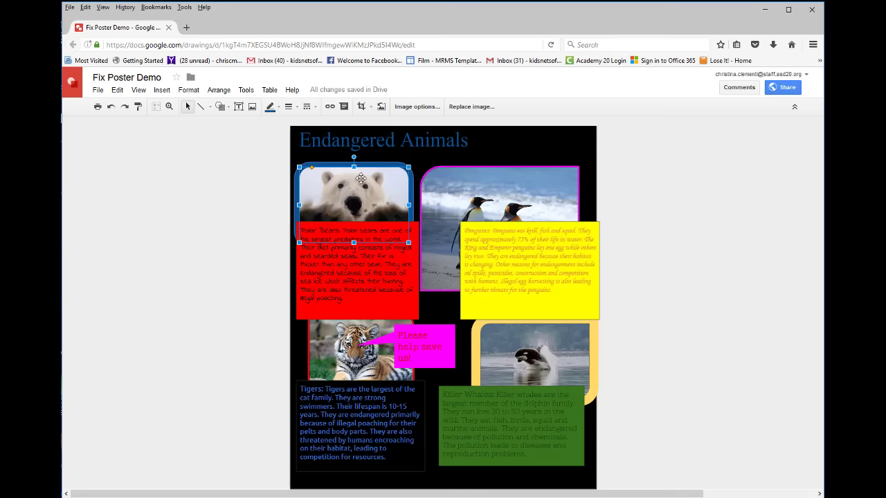
click(278, 109)
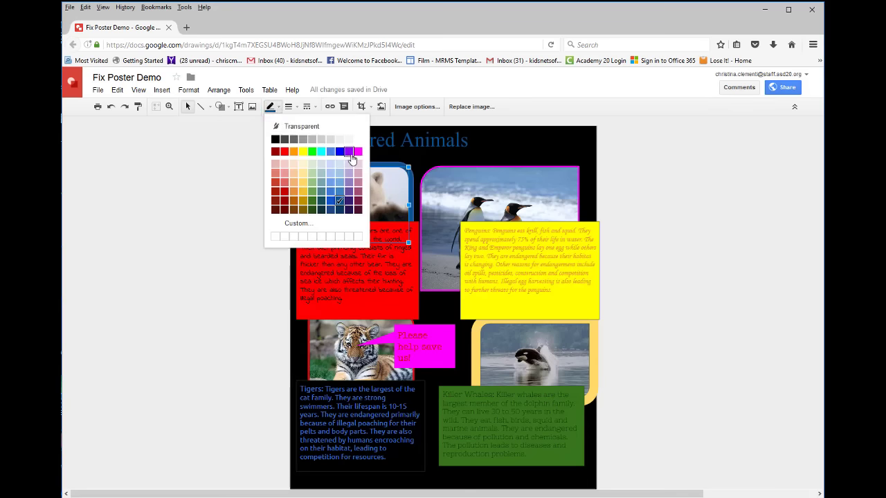
click(358, 152)
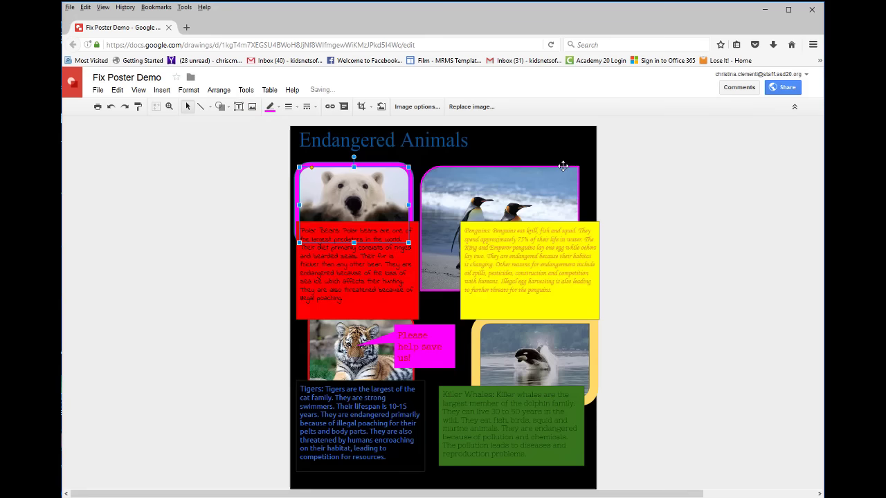
click(296, 108)
click(303, 126)
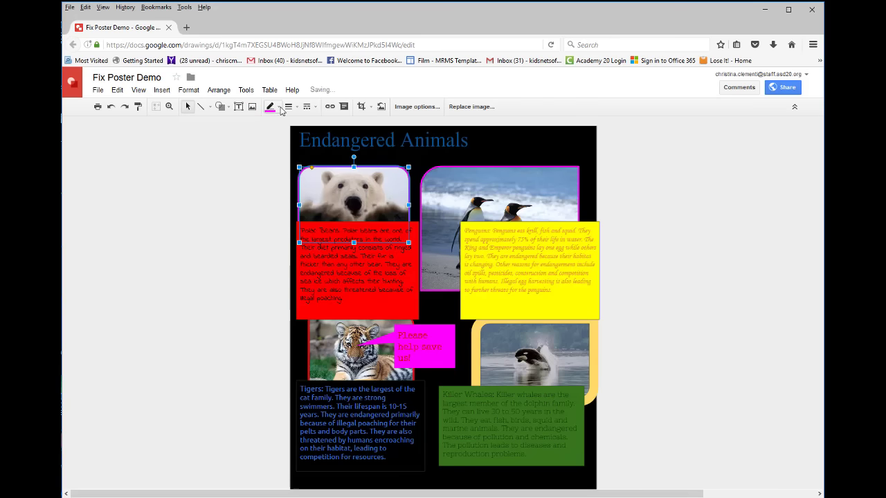
click(281, 109)
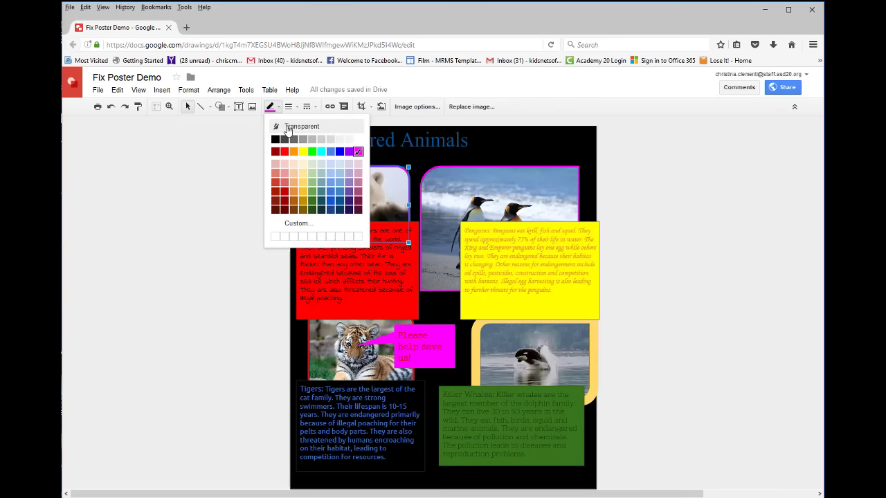
click(284, 127)
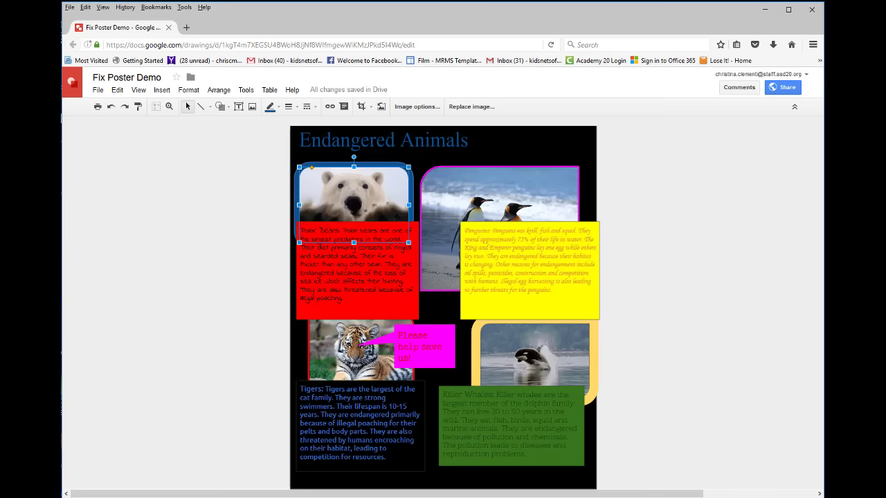
Give the polar bear, penguin and killer whale photos a 3px dark red border.
shift+click(562, 168)
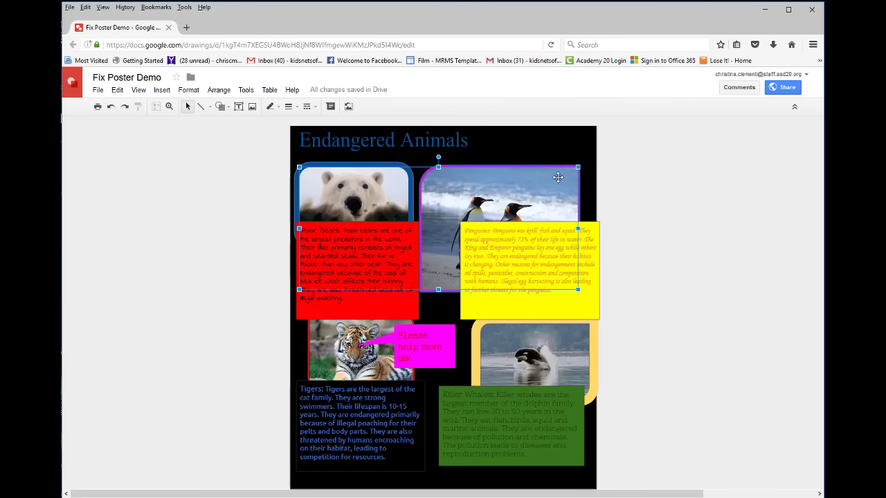
shift+click(561, 339)
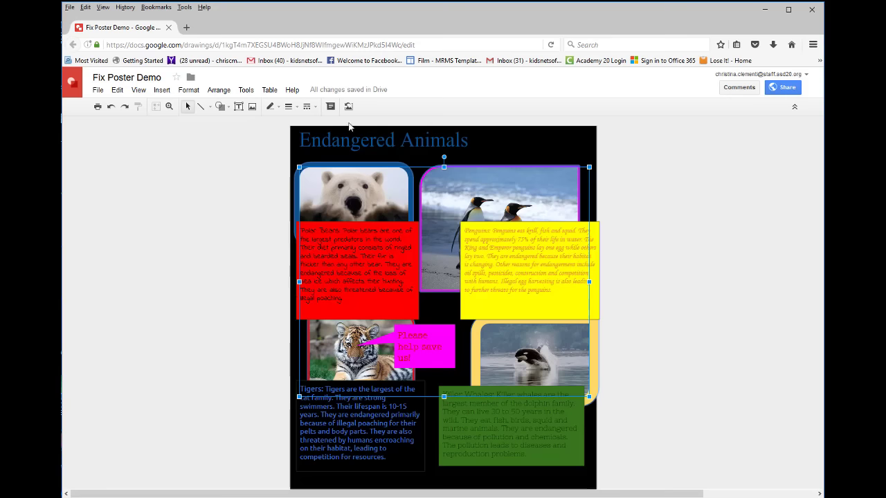
click(279, 108)
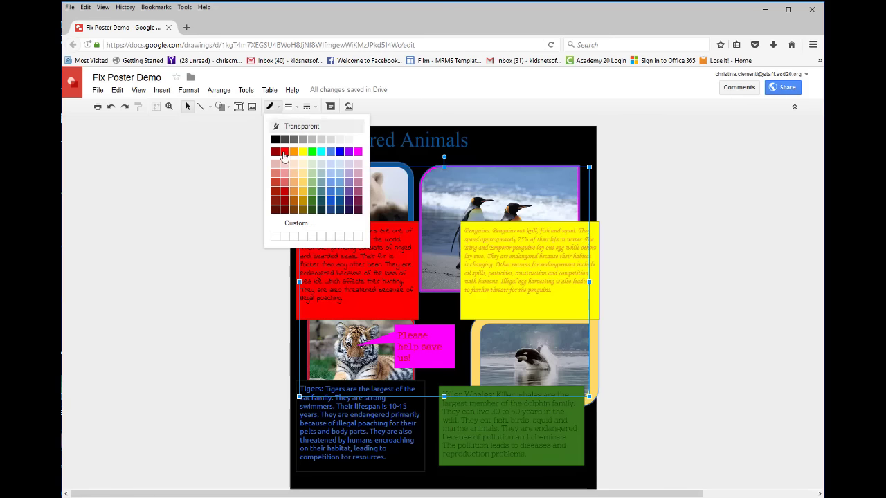
click(285, 191)
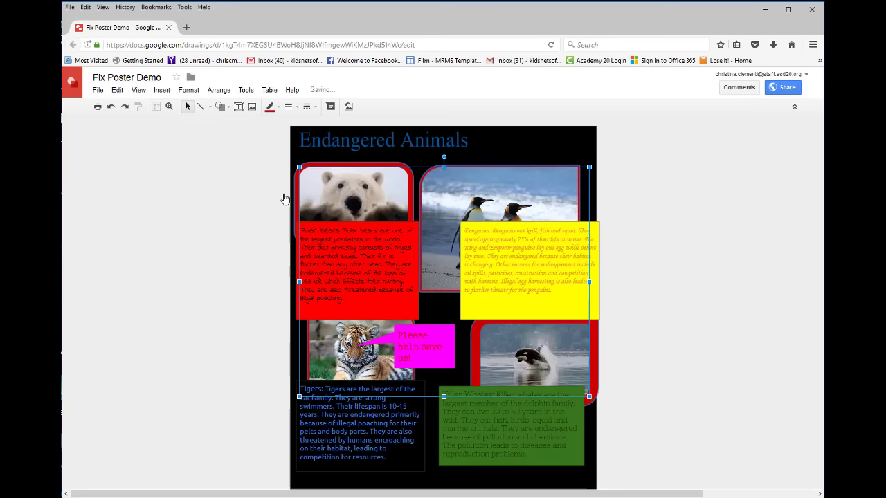
click(290, 107)
click(306, 157)
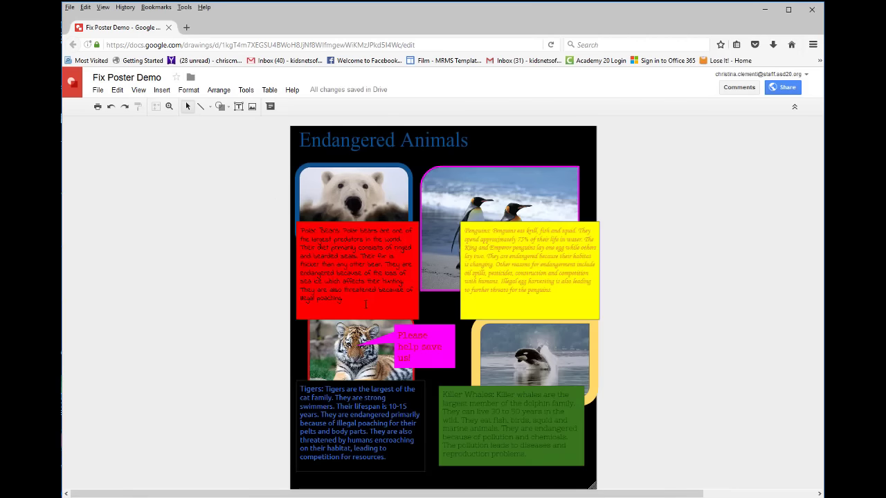
Change the polar bear description text to Arial.
drag(320, 305, 158, 78)
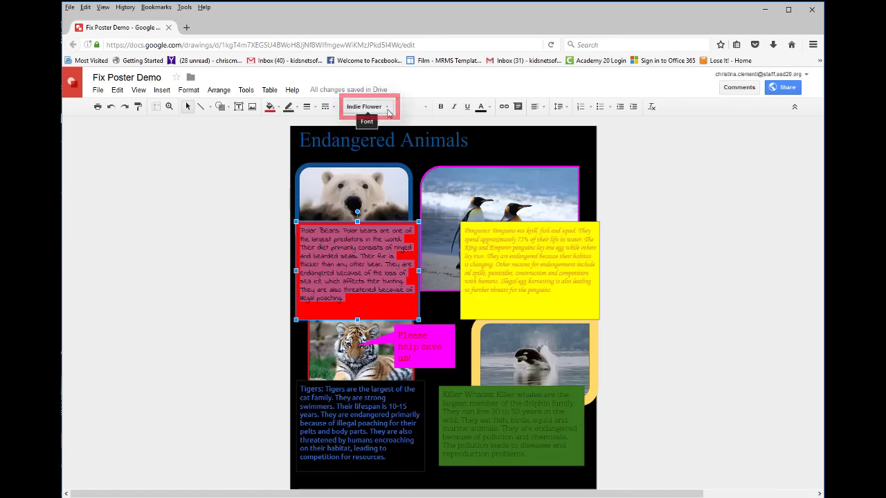
click(387, 108)
click(364, 220)
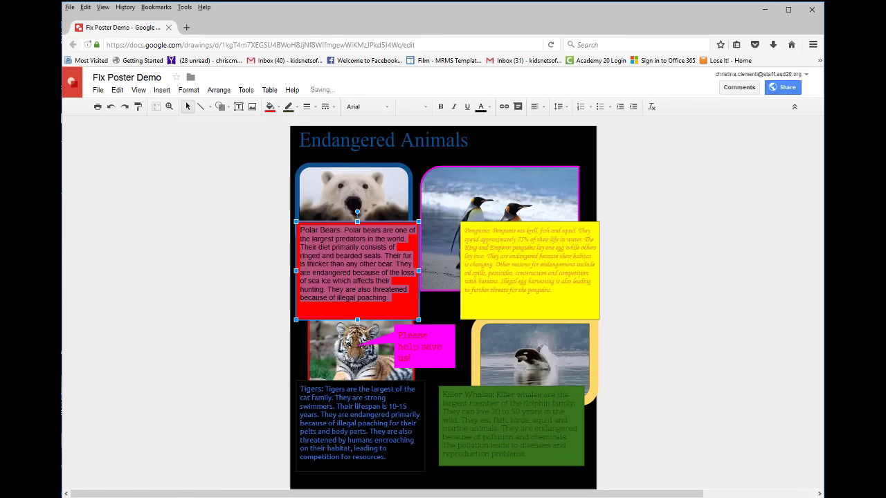
click(674, 337)
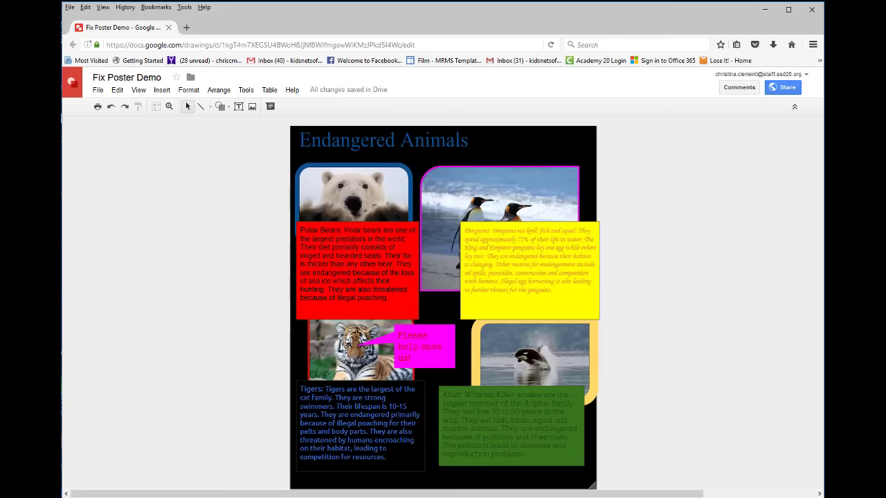
Change the outline colour of the polar bear, penguin, killer whale and tiger text boxes.
click(357, 239)
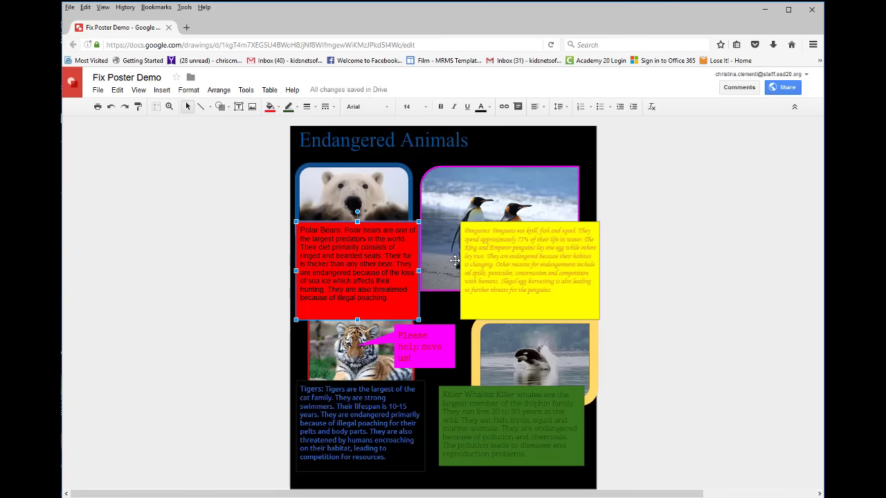
shift+click(499, 257)
shift+click(499, 406)
shift+click(346, 417)
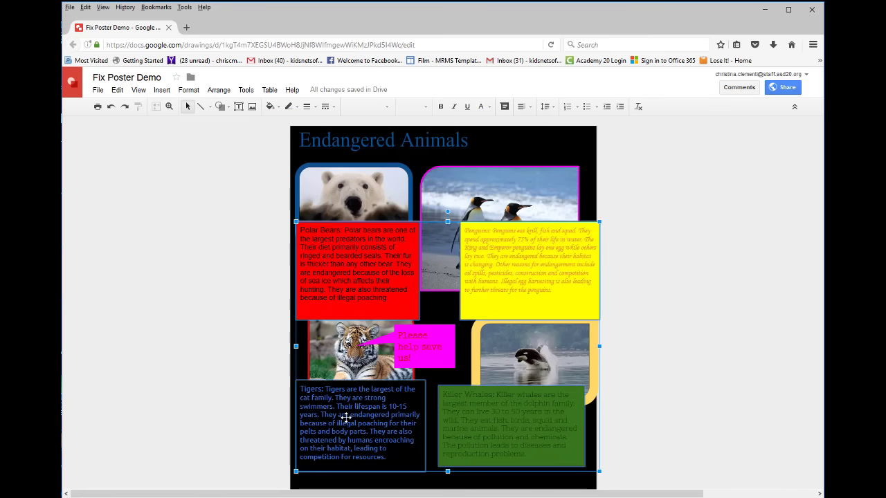
click(295, 106)
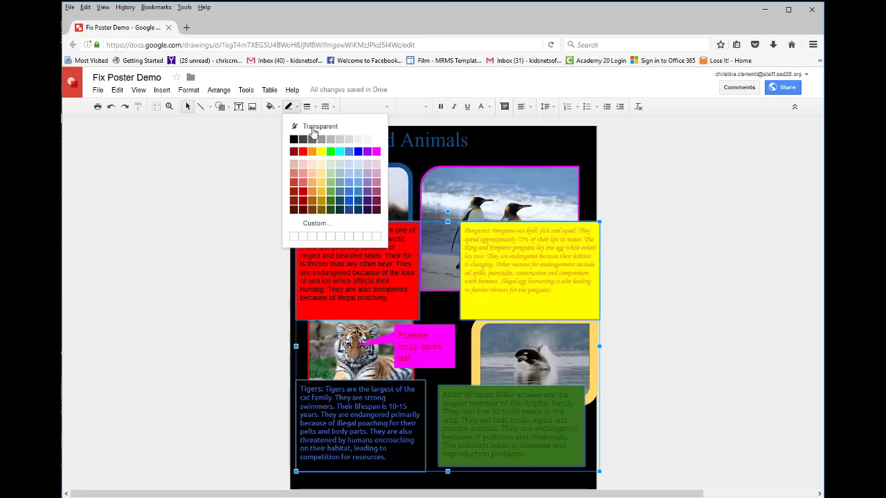
click(376, 139)
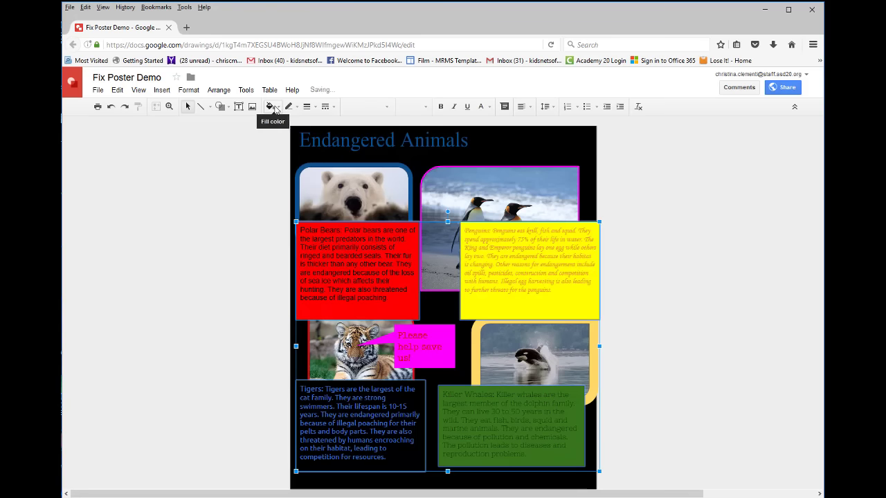
Make the selected boxes' text black and give the Polar Bears text a handwriting font.
click(492, 108)
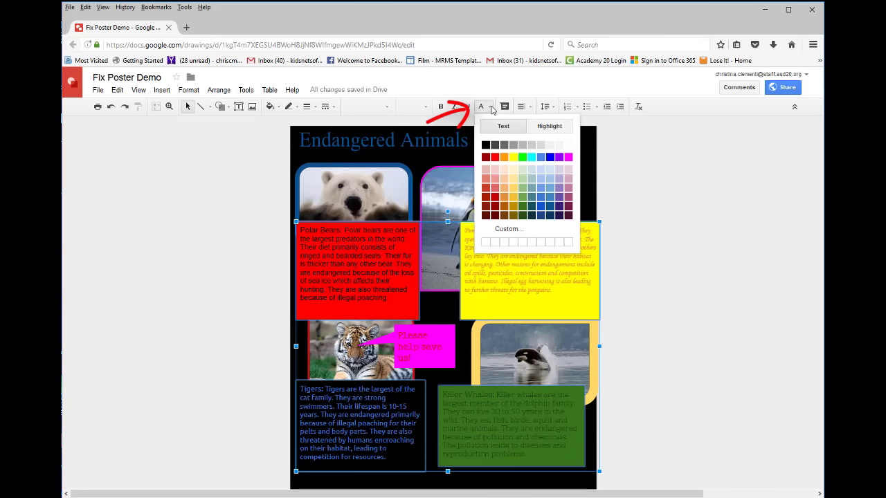
click(487, 145)
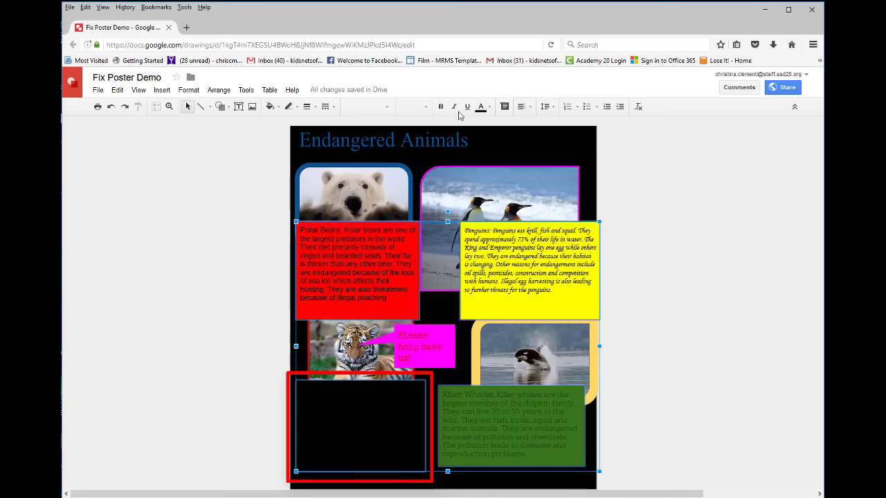
click(389, 107)
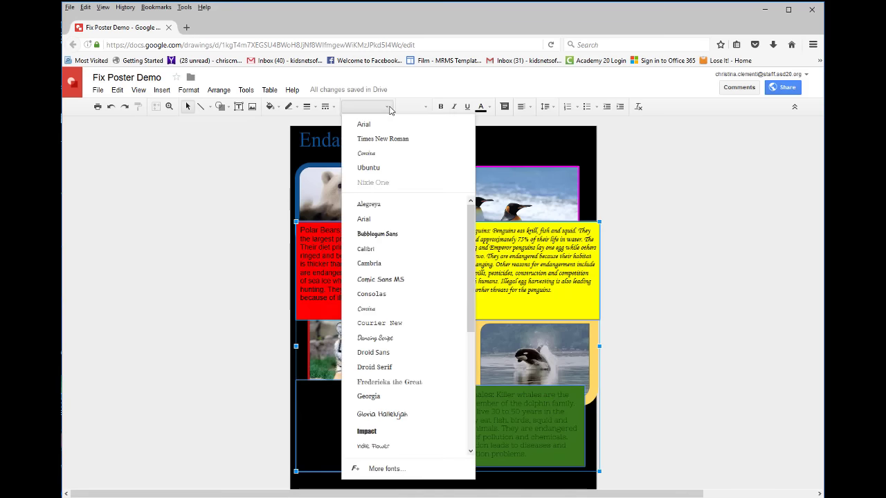
click(609, 173)
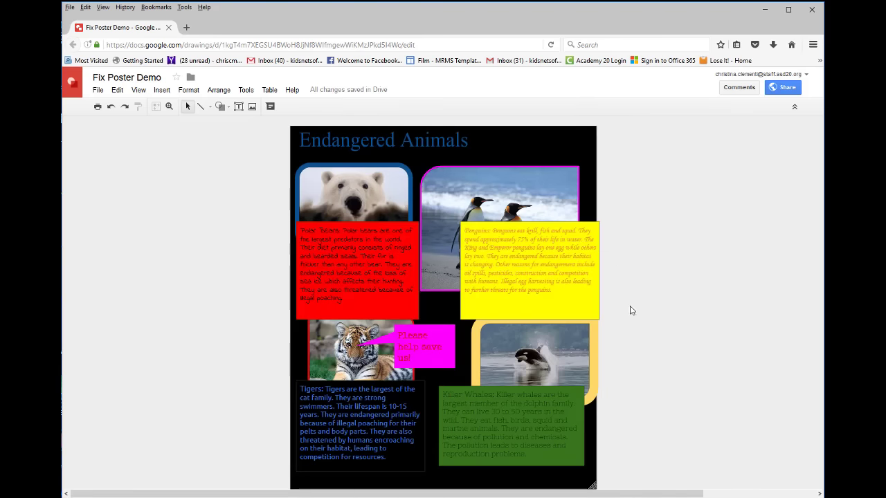
click(468, 185)
drag(420, 291, 465, 257)
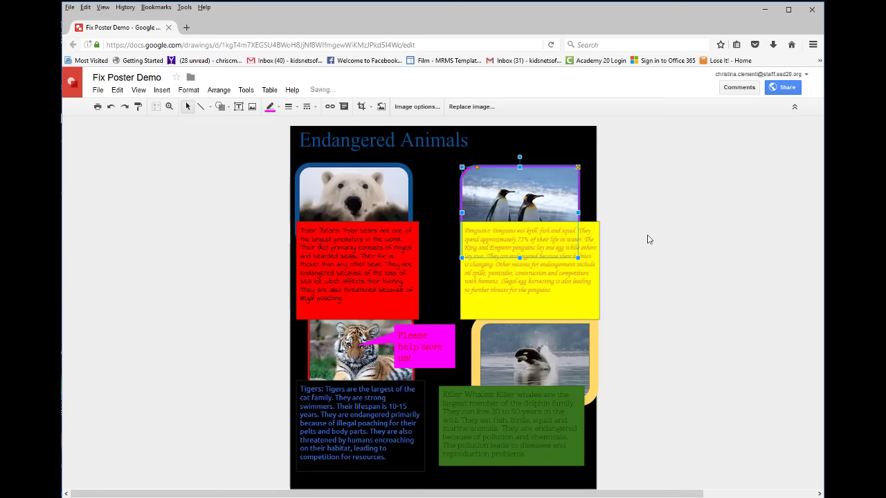
key(ctrl+z)
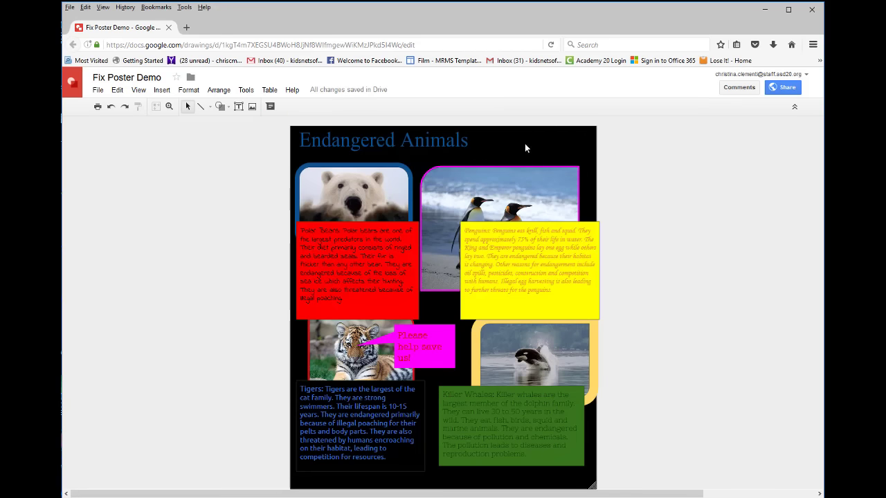
right_click(547, 141)
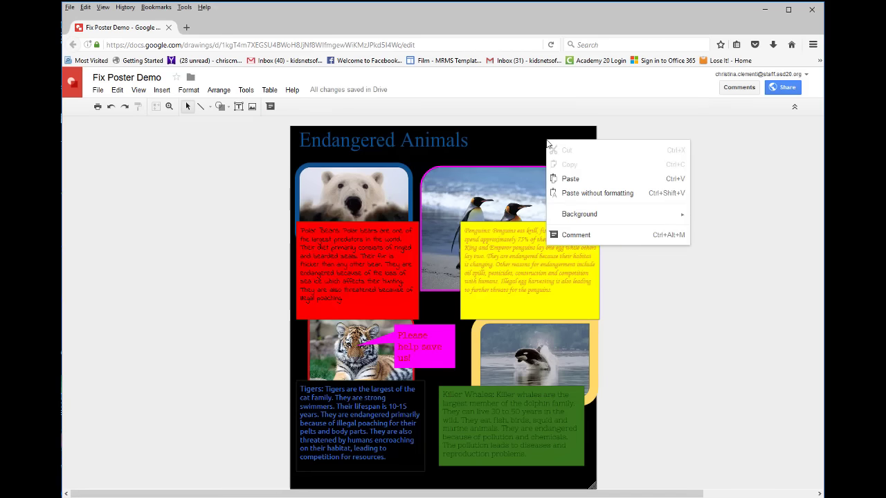
mouse_move(563, 219)
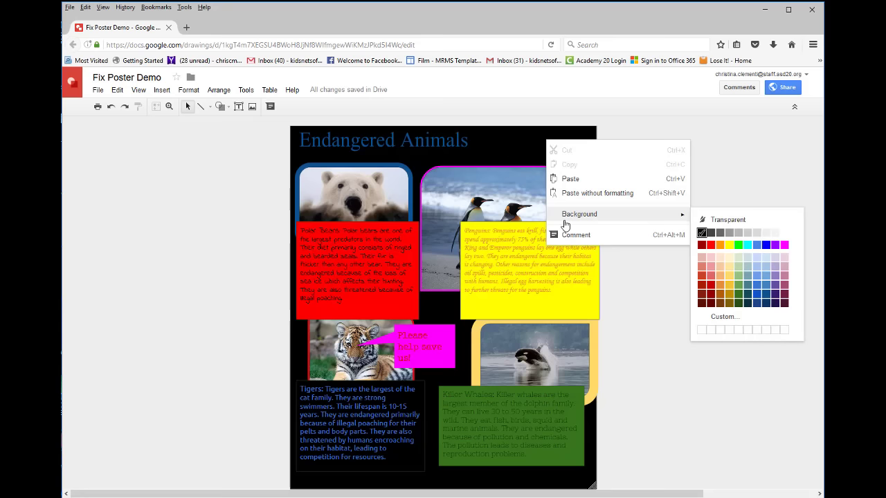
click(729, 245)
key(ctrl+z)
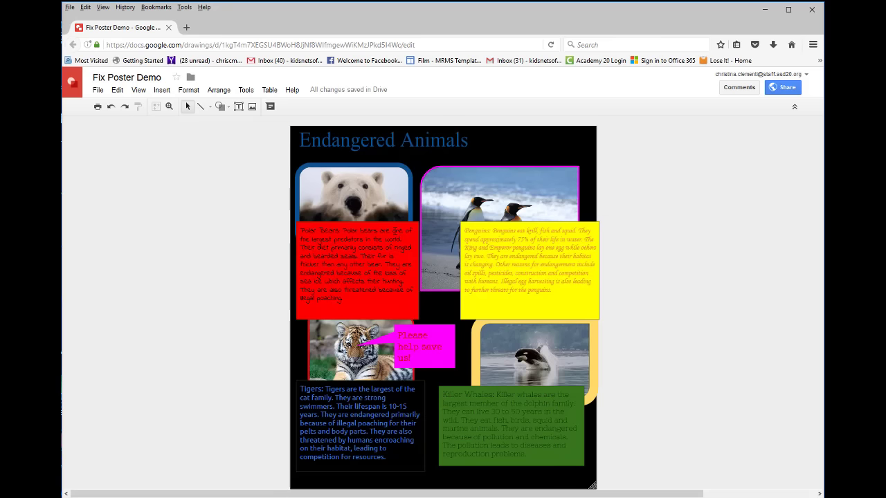
Bold the word 'Penguins' at the start of the yellow box.
double_click(479, 230)
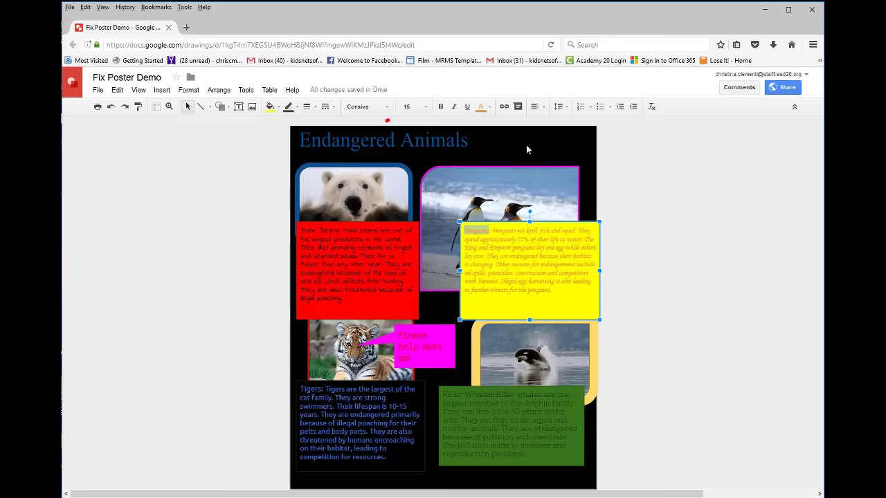
click(442, 107)
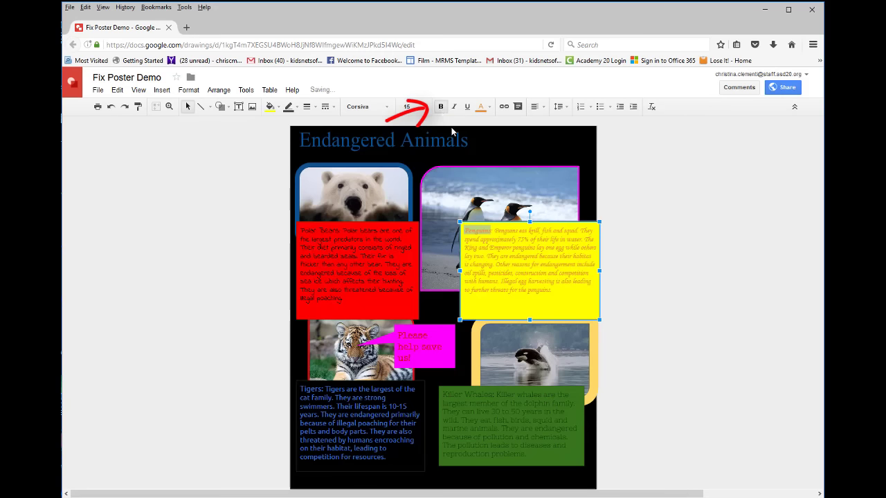
click(793, 337)
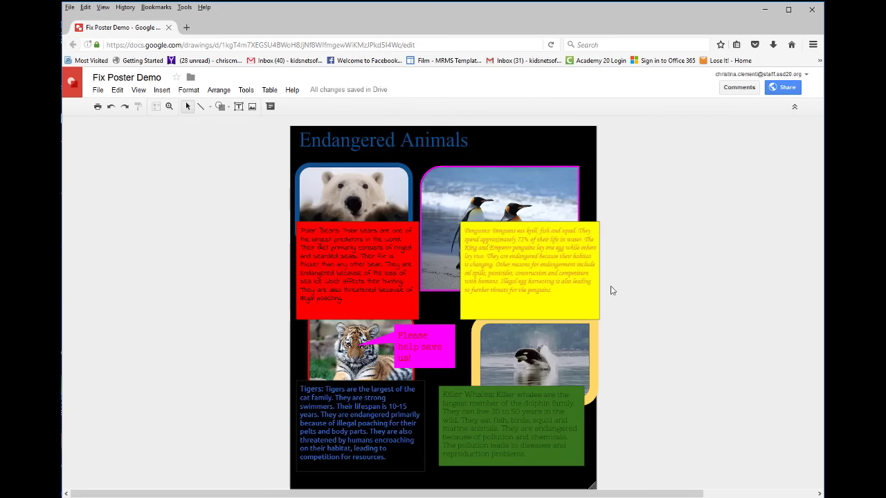
Shorten the yellow Penguins box slightly from the bottom.
click(573, 310)
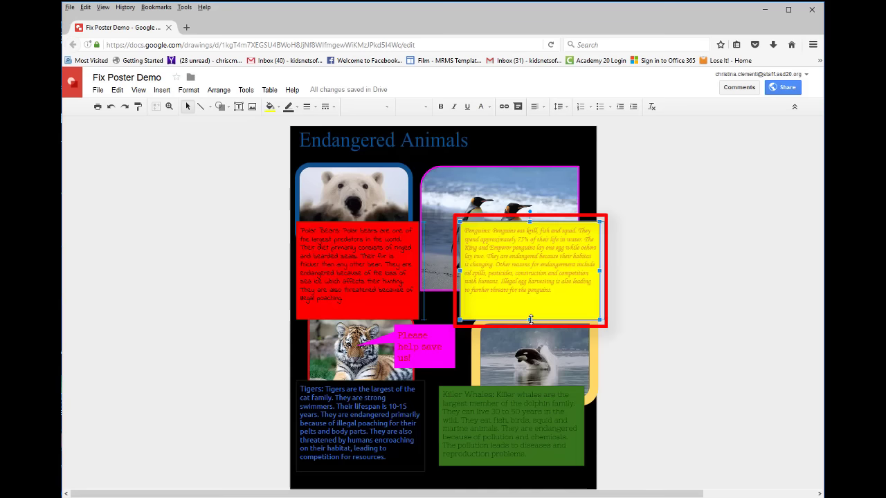
drag(530, 319, 530, 297)
click(706, 320)
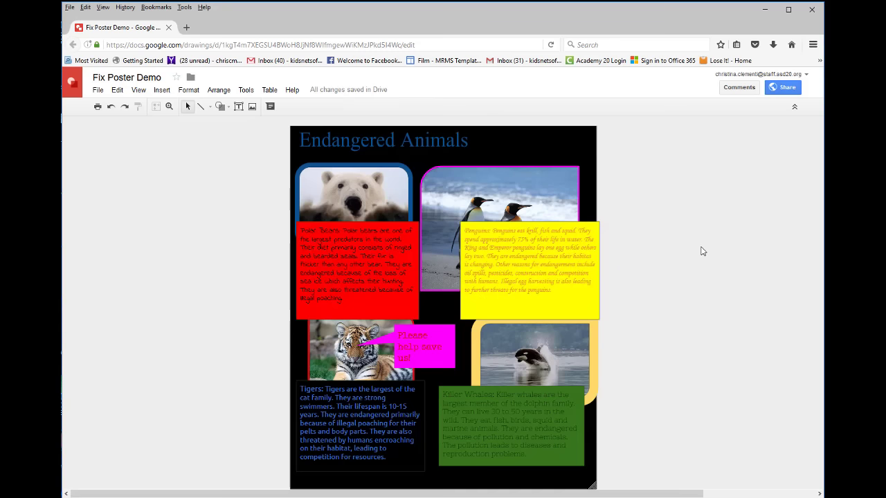
Make the Endangered Animals title yellow, set it in Arial, and enlarge it.
click(346, 141)
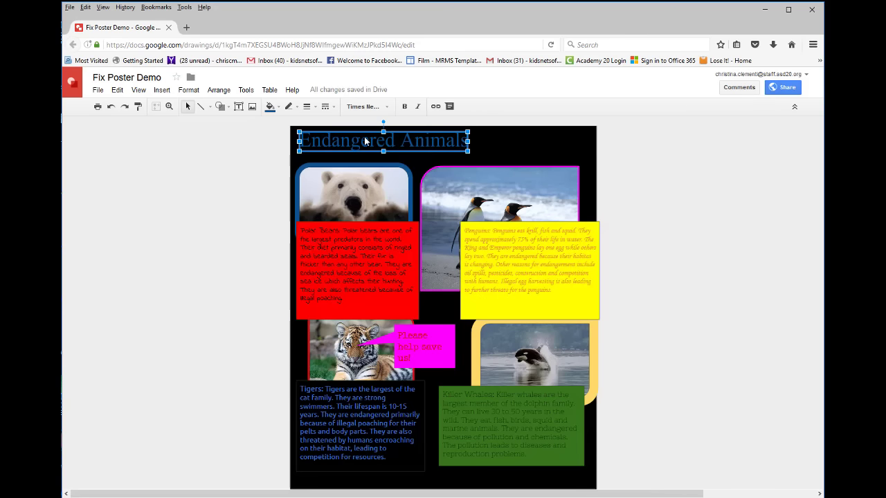
click(278, 108)
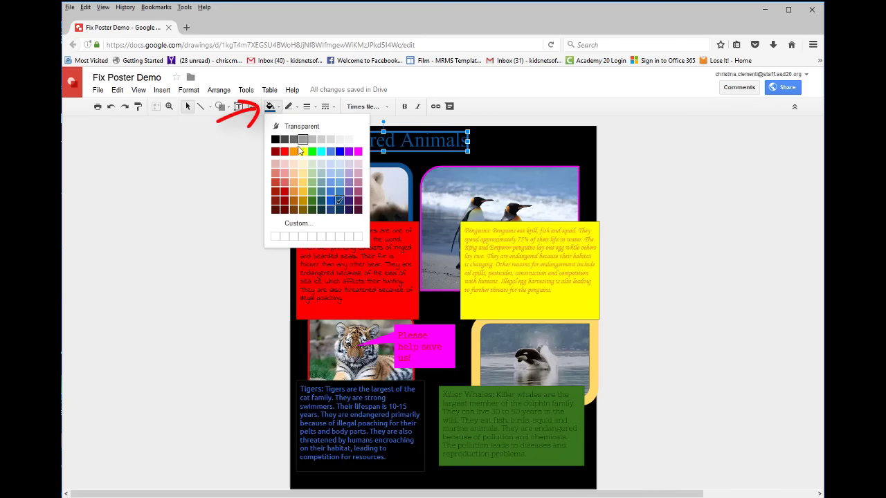
click(302, 151)
click(385, 109)
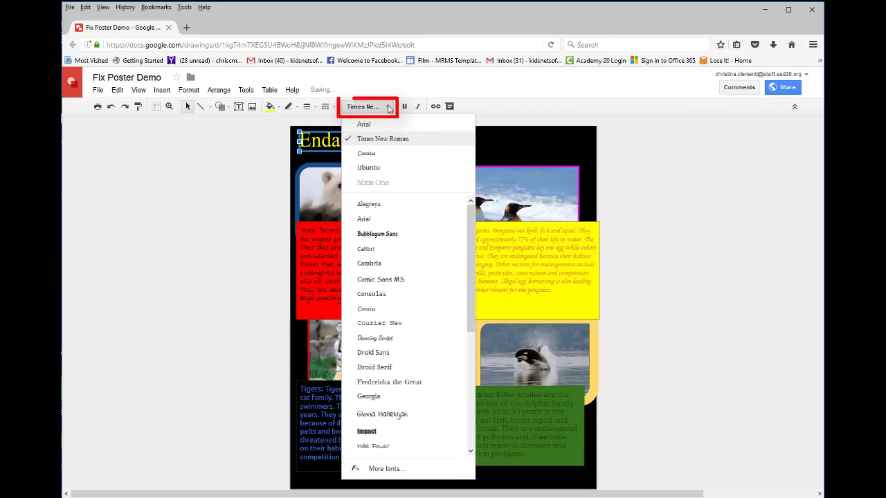
click(357, 125)
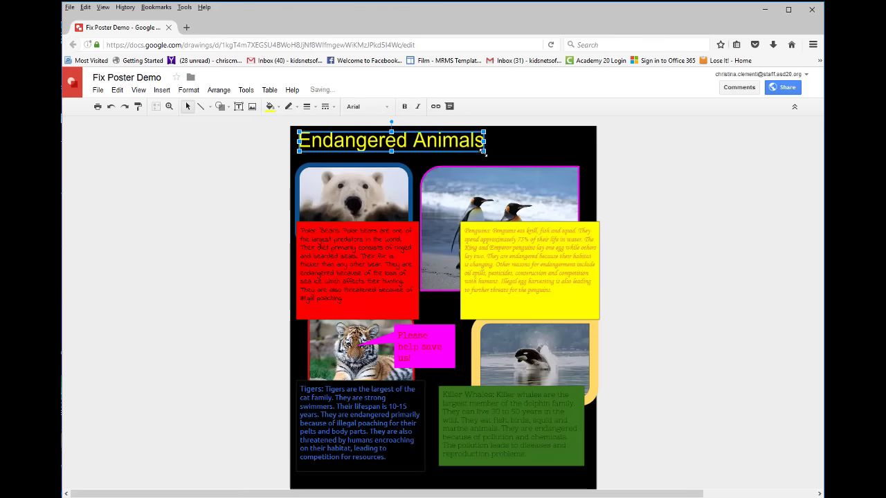
drag(483, 150, 527, 160)
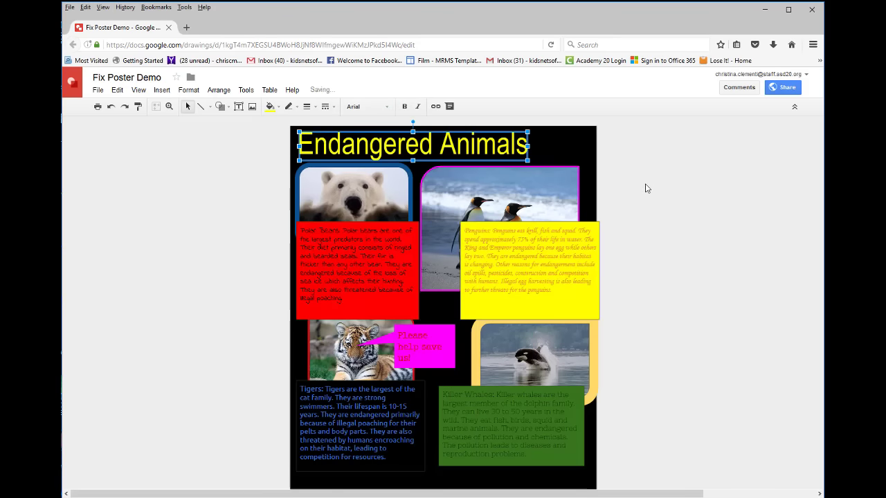